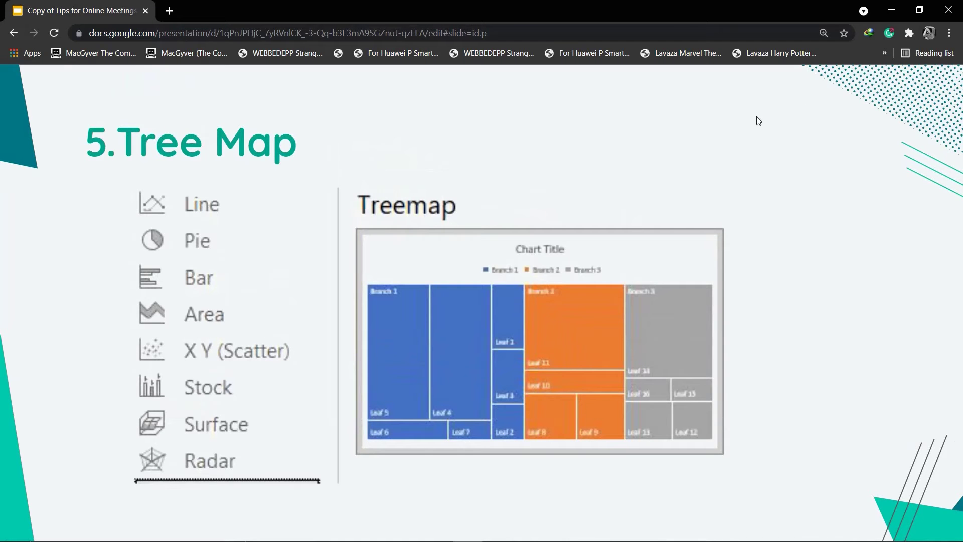
# Step: Search Windows for 'wor' and launch Word from the best match
pyautogui.press('Escape')
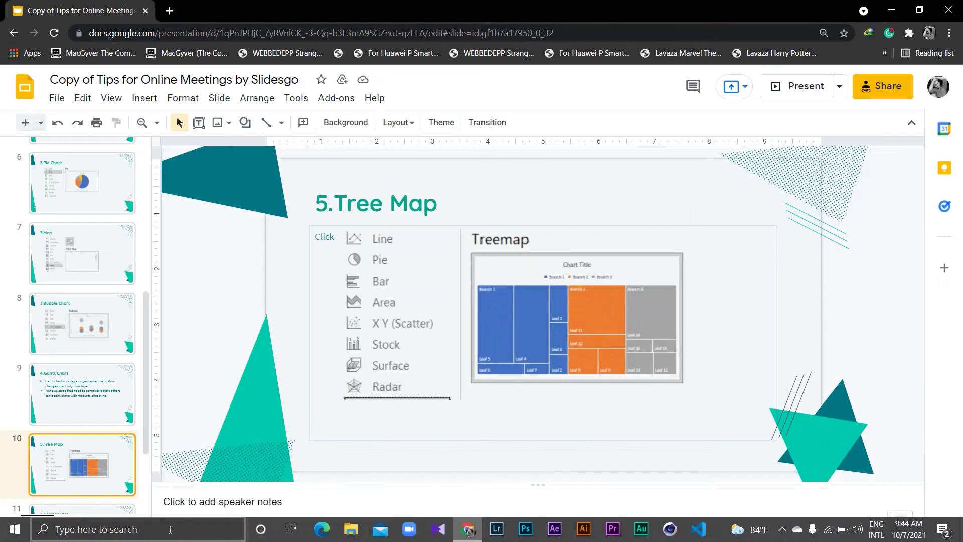
pyautogui.click(170, 529)
pyautogui.write('ms')
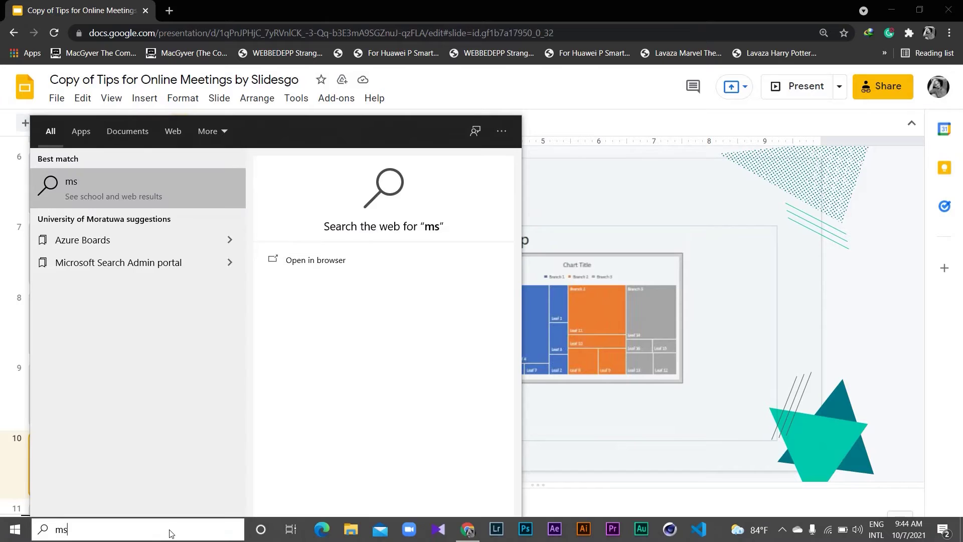
pyautogui.press('BackSpace')
pyautogui.press('BackSpace')
pyautogui.write('wor')
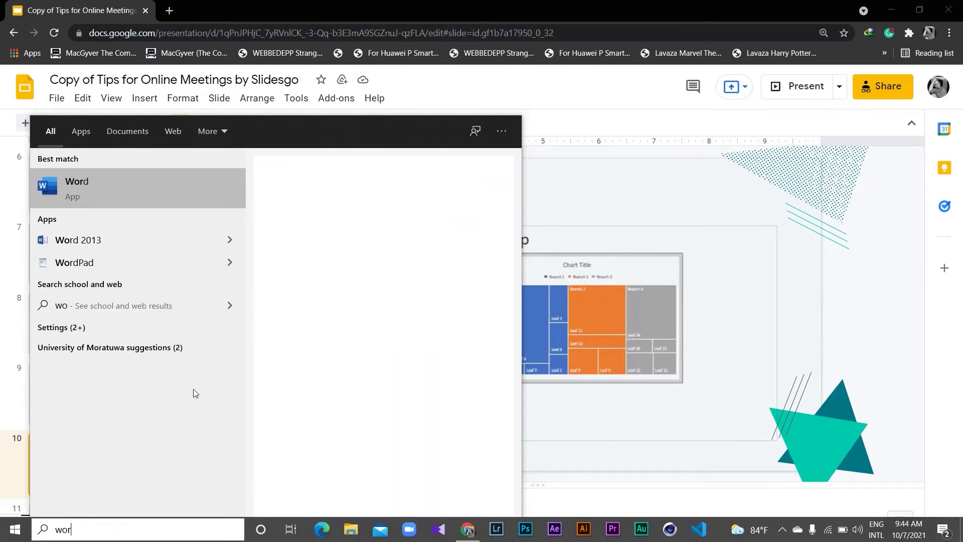
pyautogui.click(129, 190)
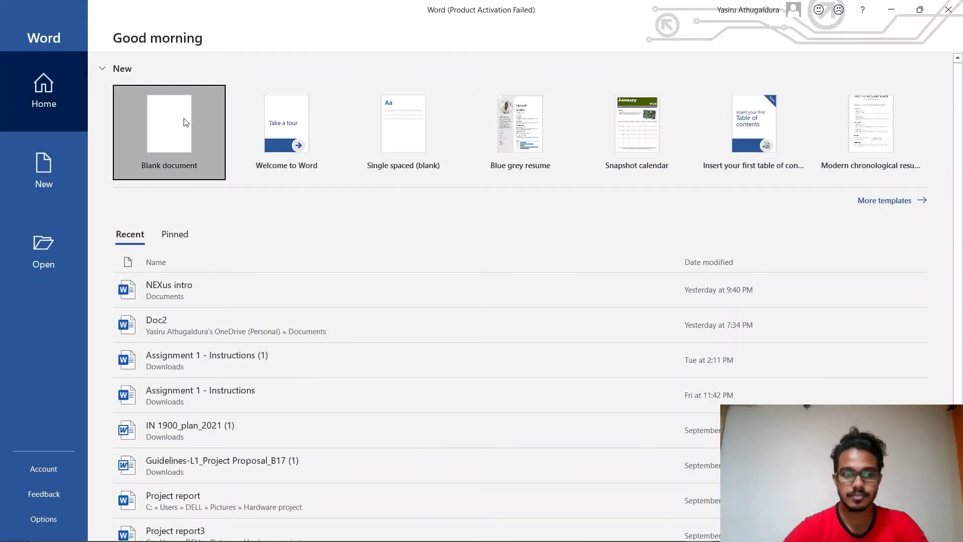
# Step: Create a blank document, close the Activation Wizard, and show the Insert ribbon
pyautogui.click(186, 122)
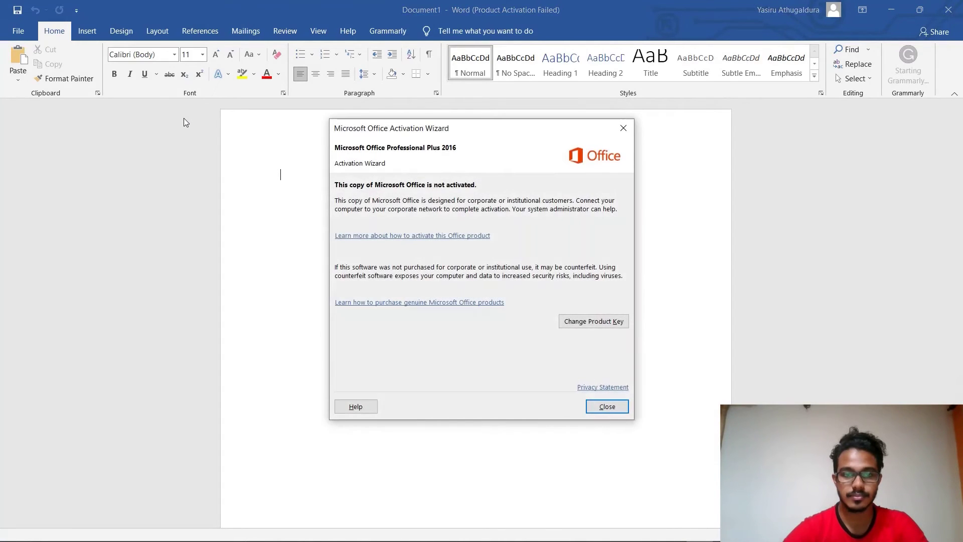
pyautogui.click(623, 128)
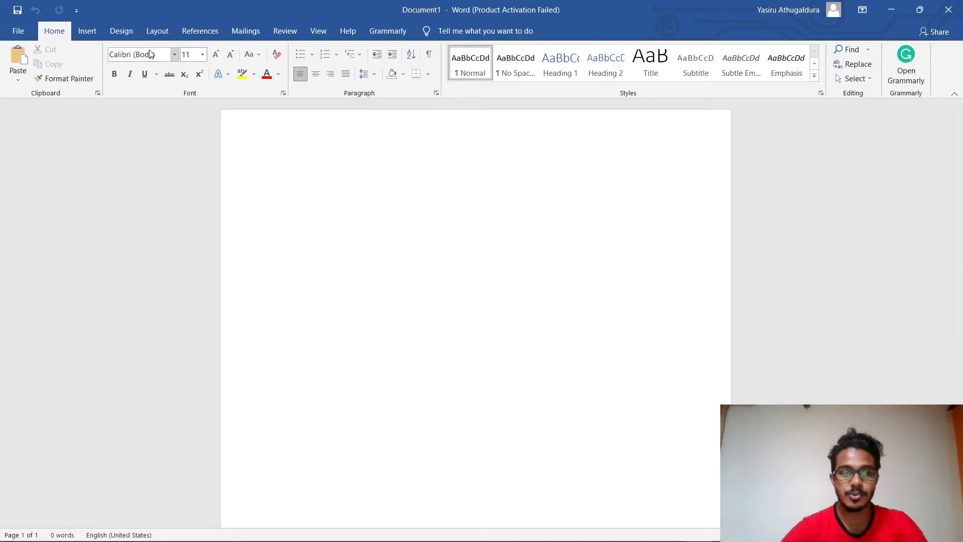
pyautogui.click(93, 31)
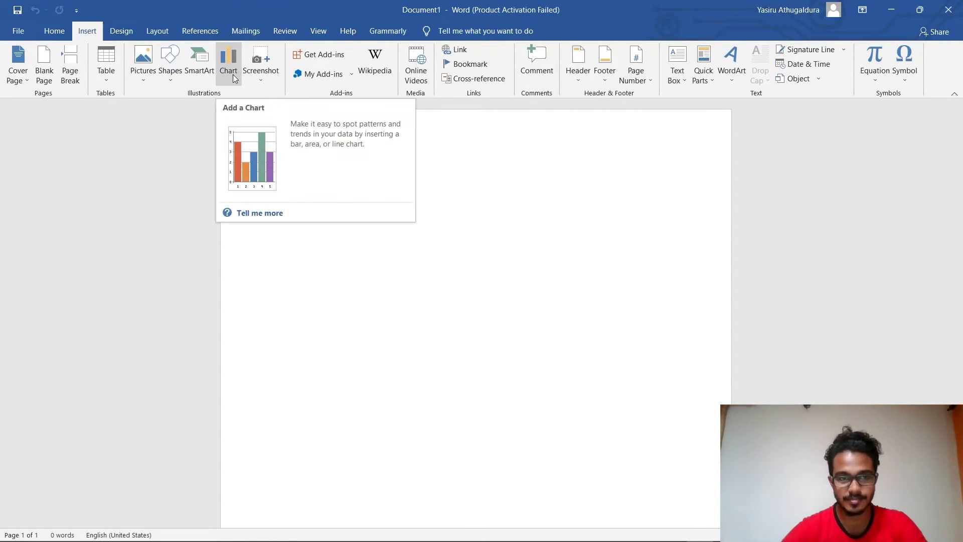
# Step: Insert a Clustered Bar chart with sample Category 1–4 data into the document
pyautogui.click(233, 74)
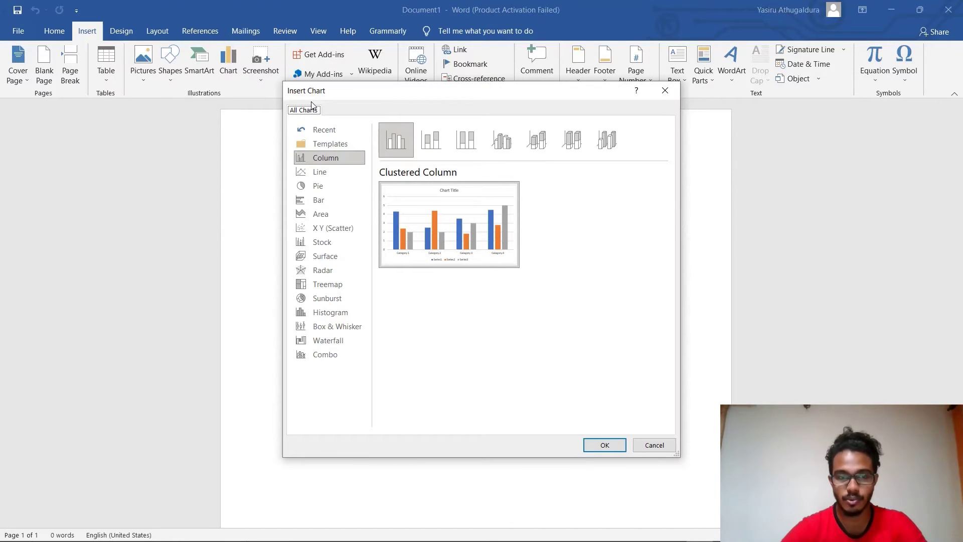
pyautogui.click(318, 172)
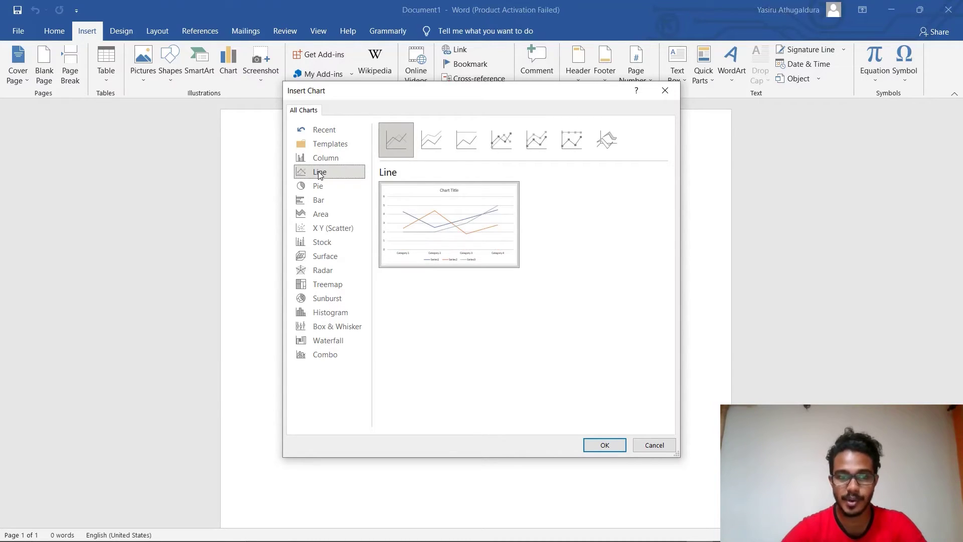
pyautogui.click(318, 186)
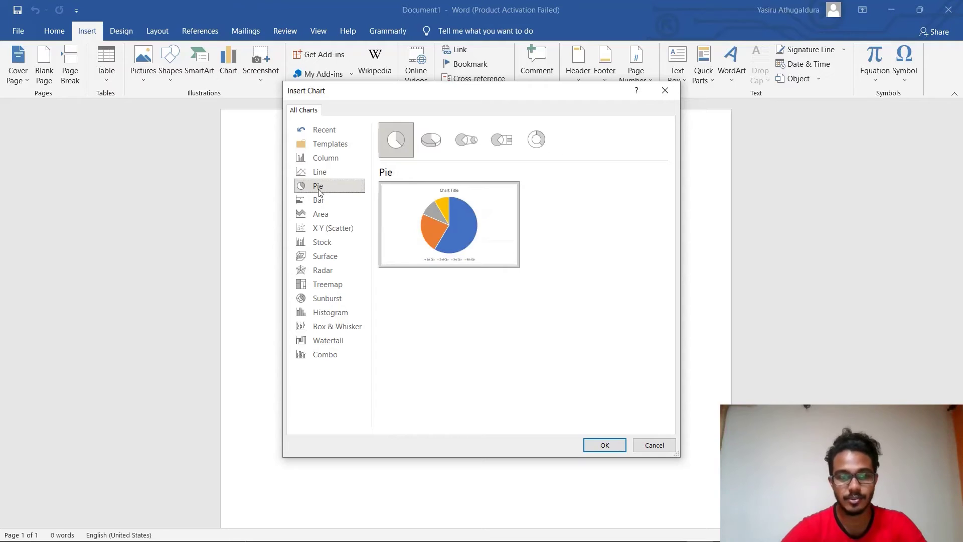
pyautogui.click(319, 199)
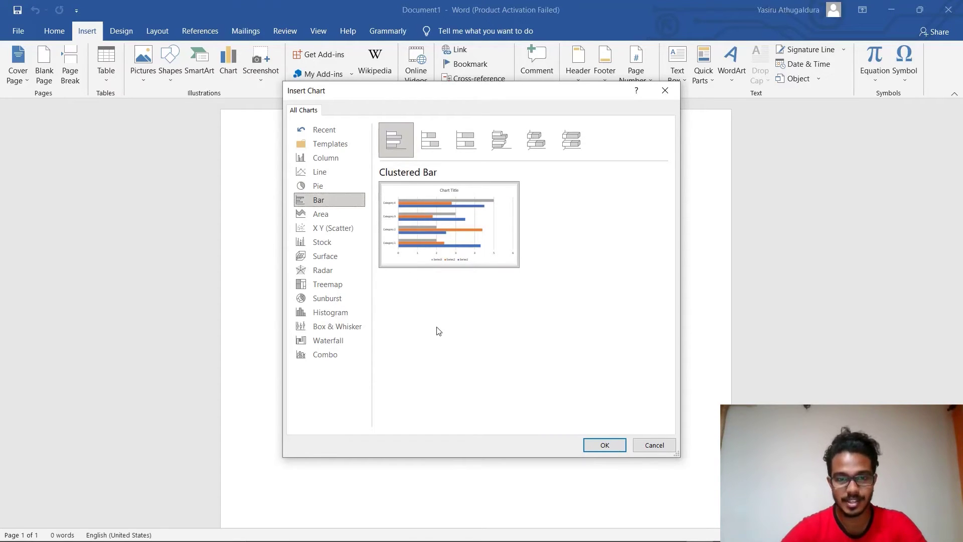
pyautogui.click(605, 445)
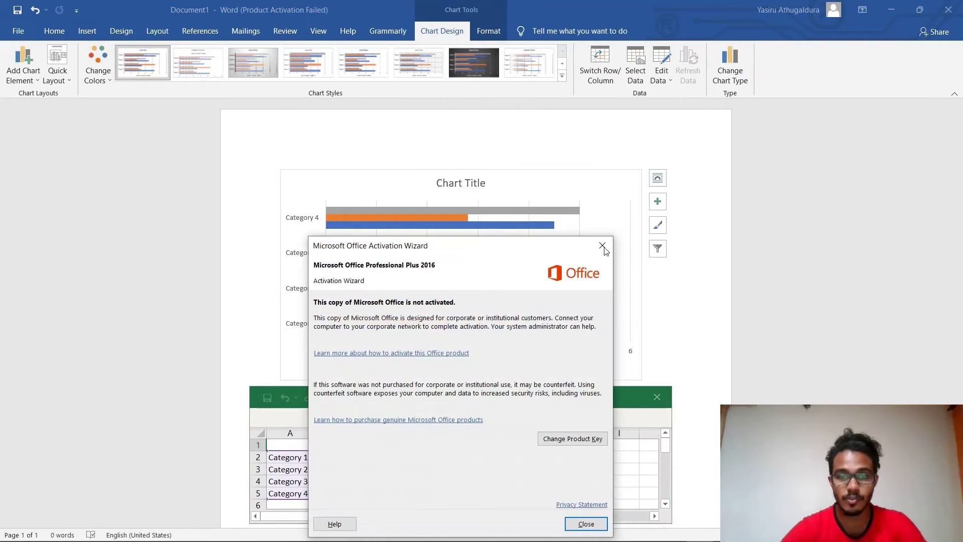
# Step: Dismiss the activation notice and set cell B3 (Category 2, Series 1) to 5.2
pyautogui.click(604, 247)
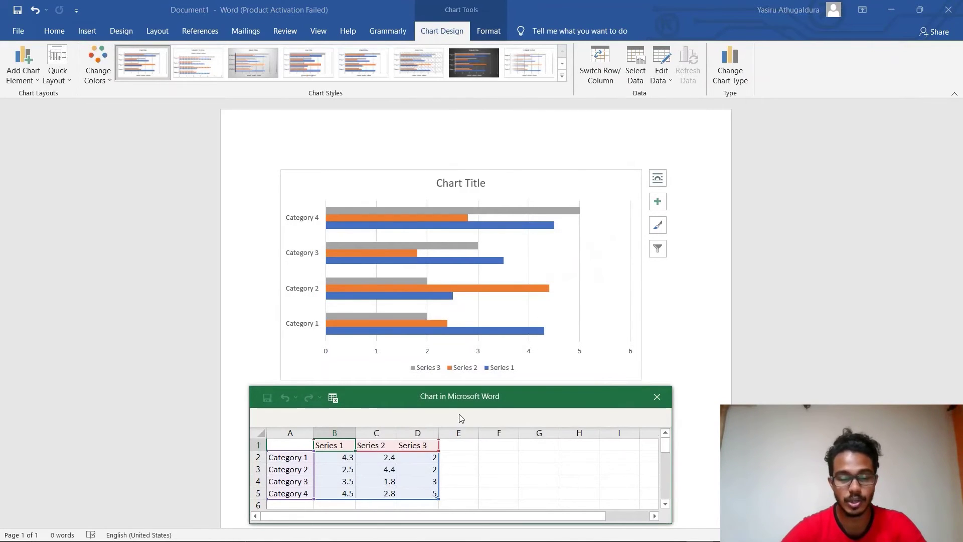
pyautogui.click(343, 468)
pyautogui.write('5.5')
pyautogui.hotkey('ctrl', 'Return')
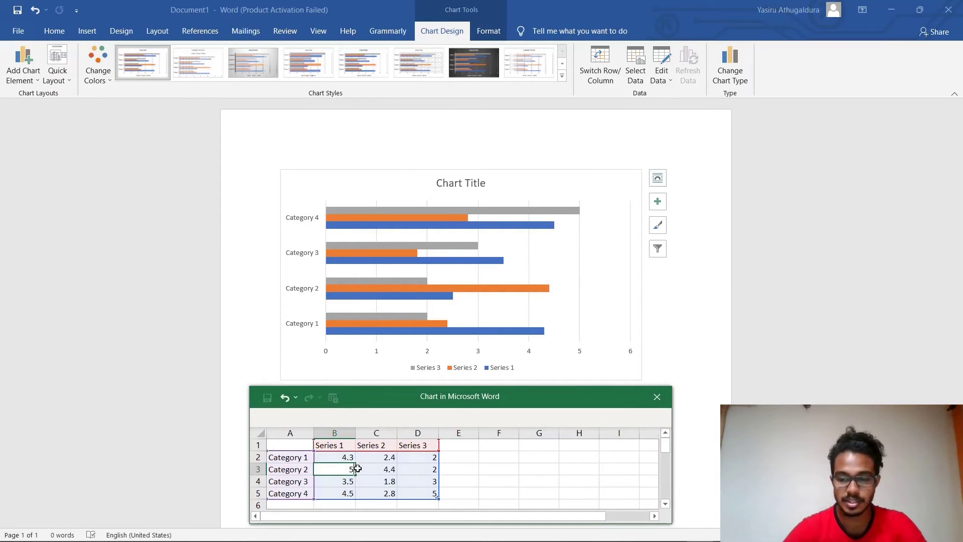
pyautogui.press('Return')
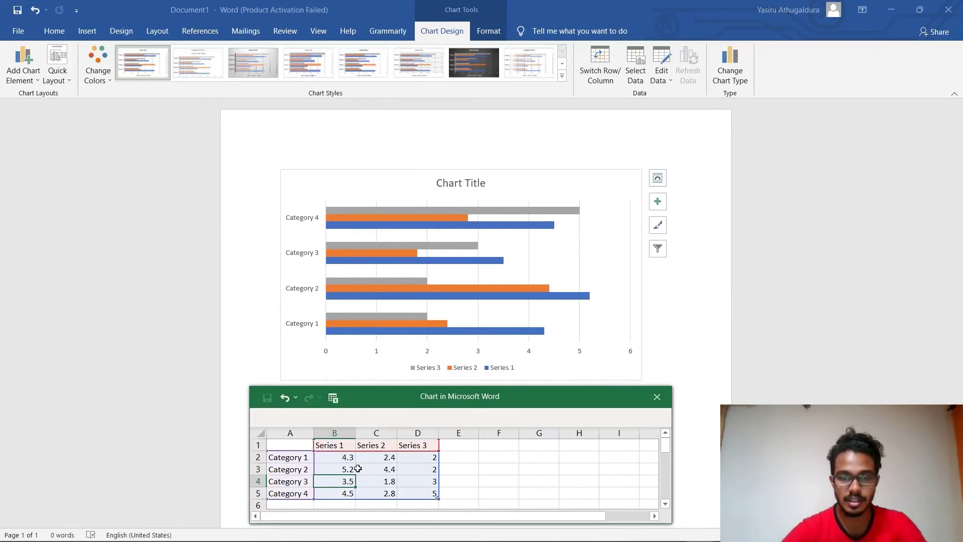
# Step: Close the chart data sheet and return to the Word document with the chart
pyautogui.click(658, 398)
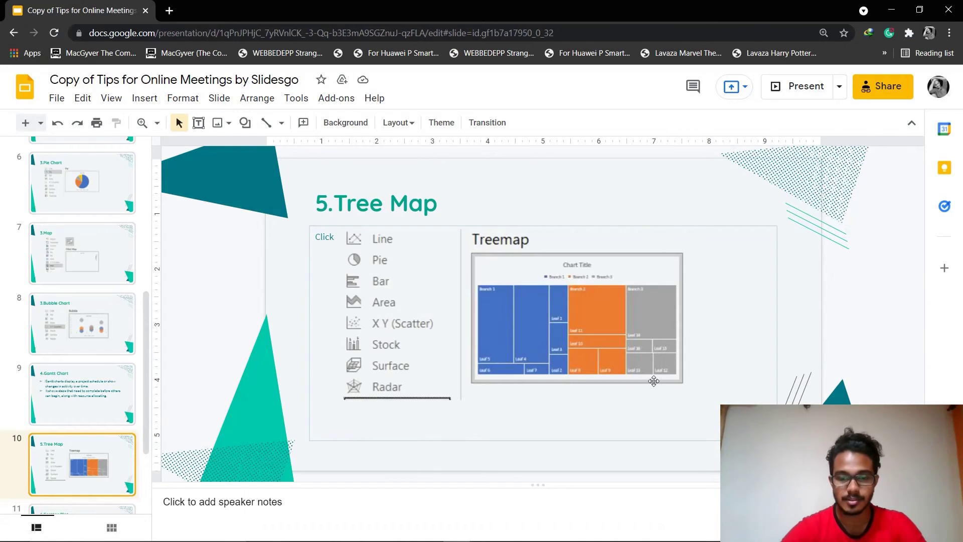
pyautogui.moveTo(576, 532)
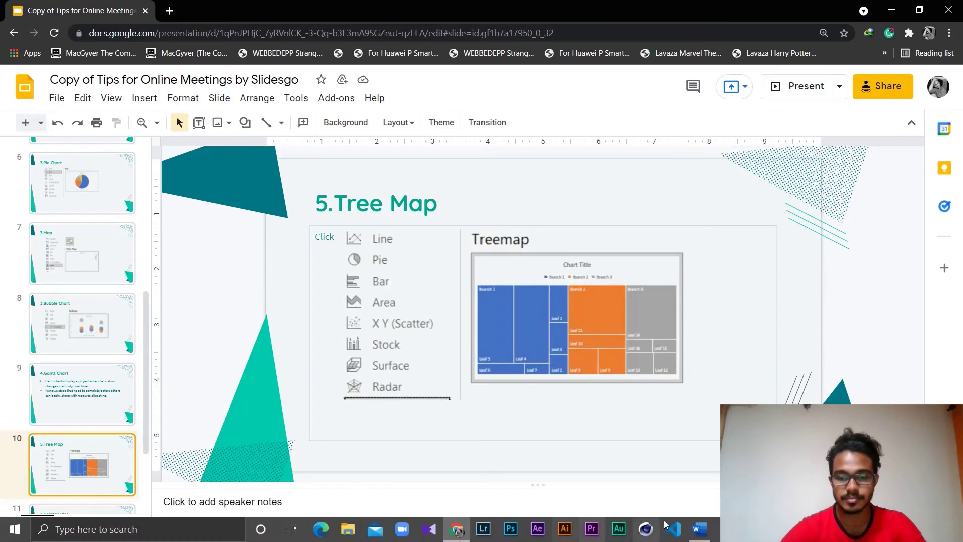
pyautogui.click(701, 529)
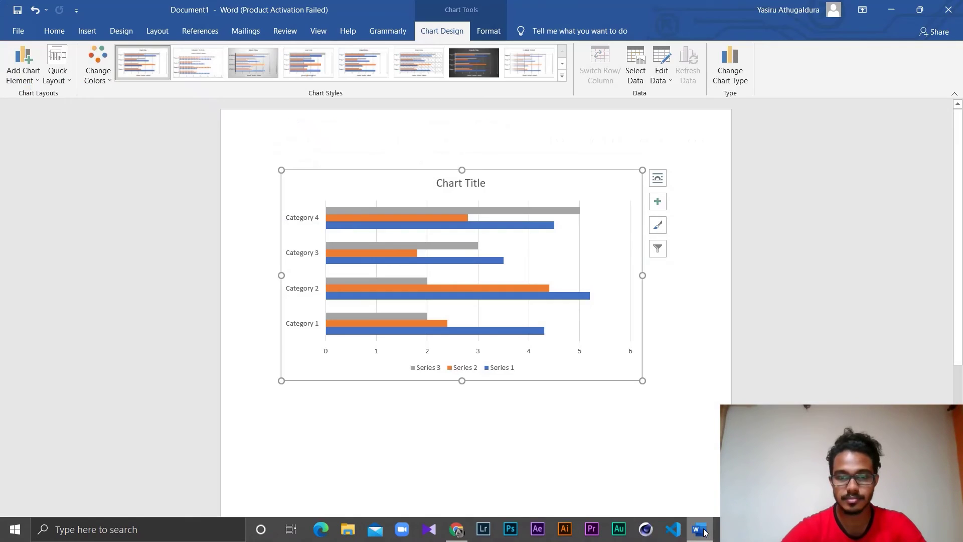
# Step: Add axis titles, data labels and a data table, and place the legend on the right
pyautogui.click(658, 179)
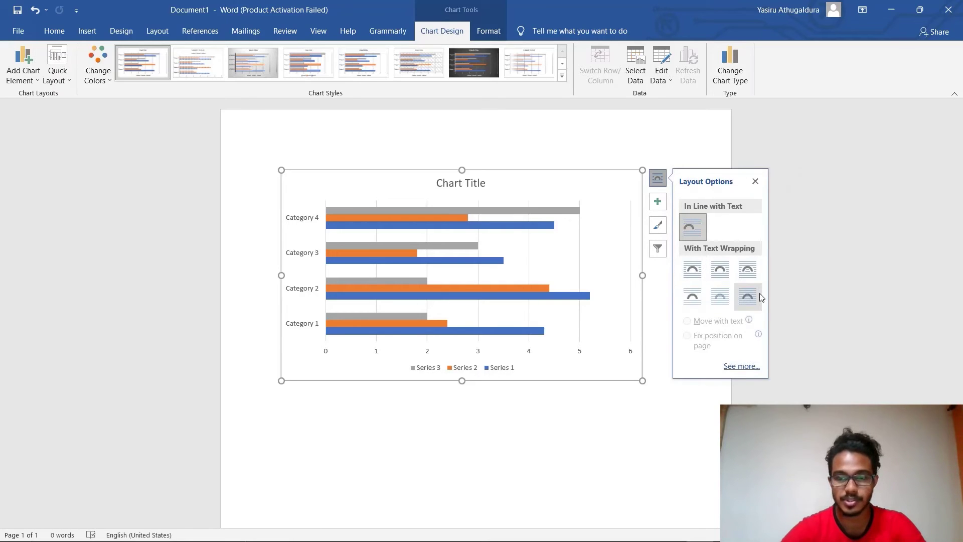
pyautogui.click(664, 202)
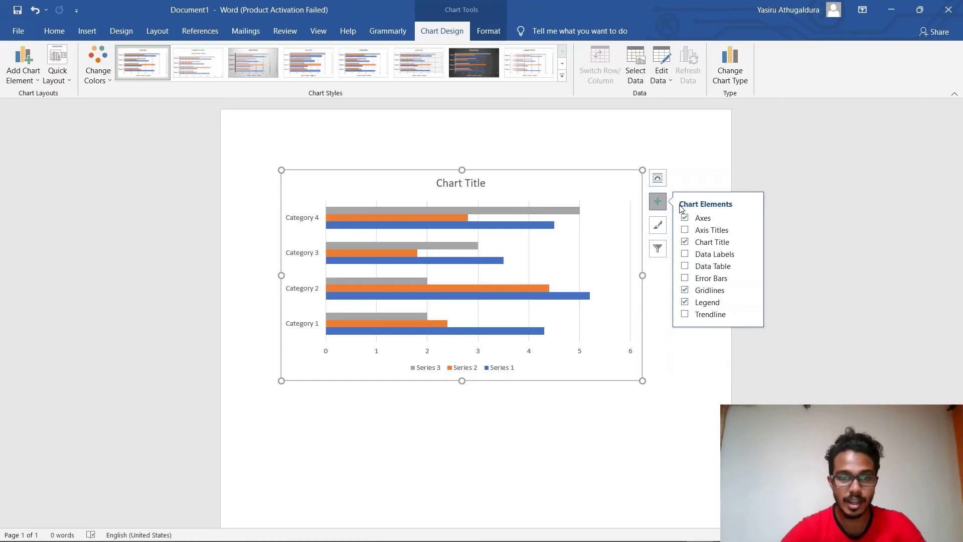
pyautogui.click(684, 231)
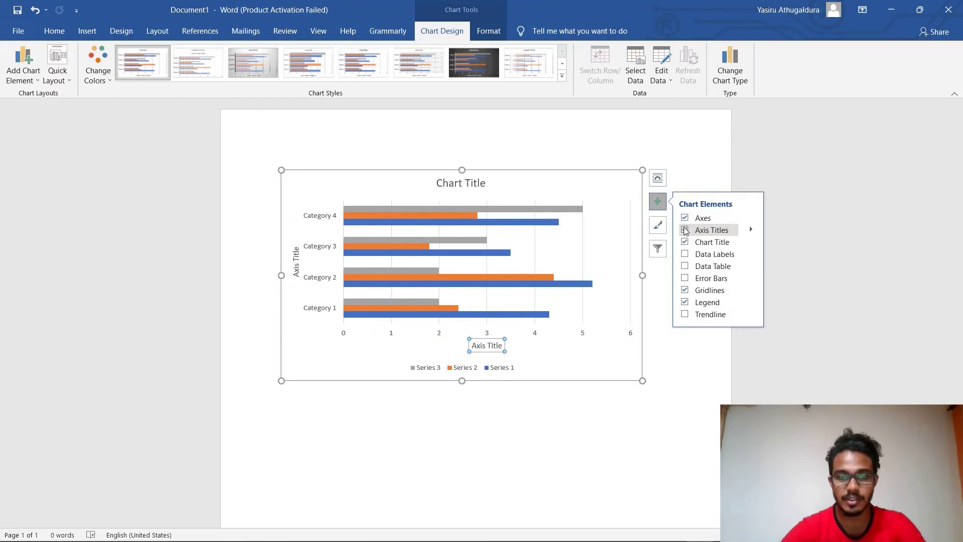
pyautogui.click(684, 254)
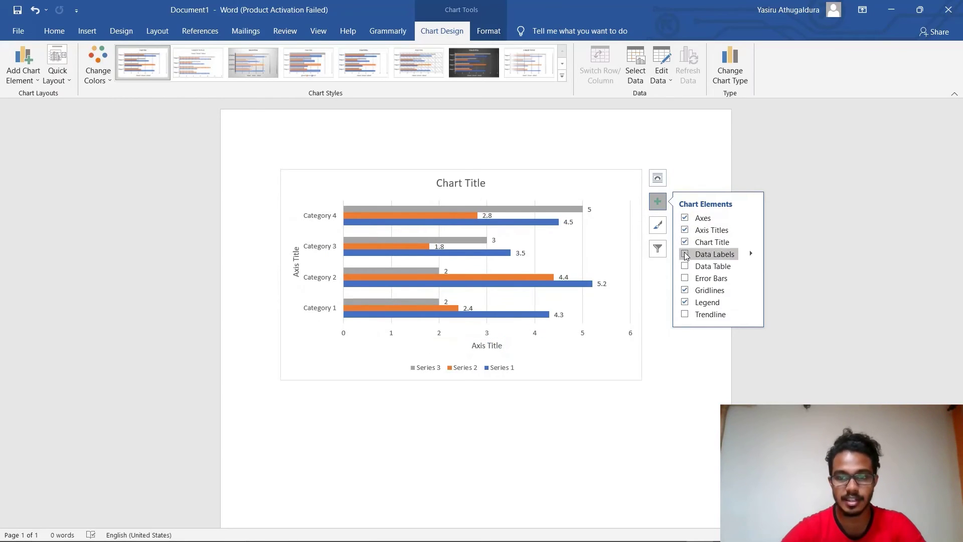
pyautogui.click(685, 266)
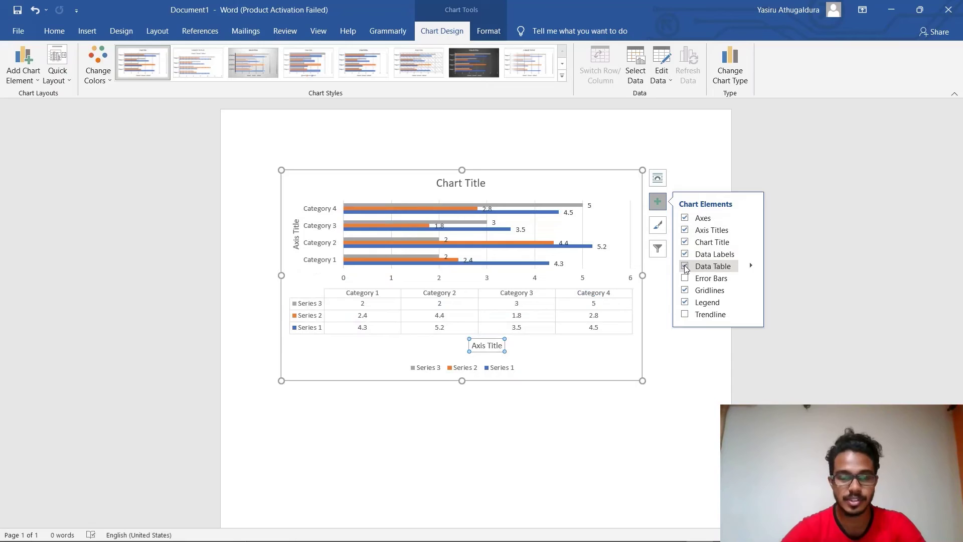
pyautogui.click(750, 301)
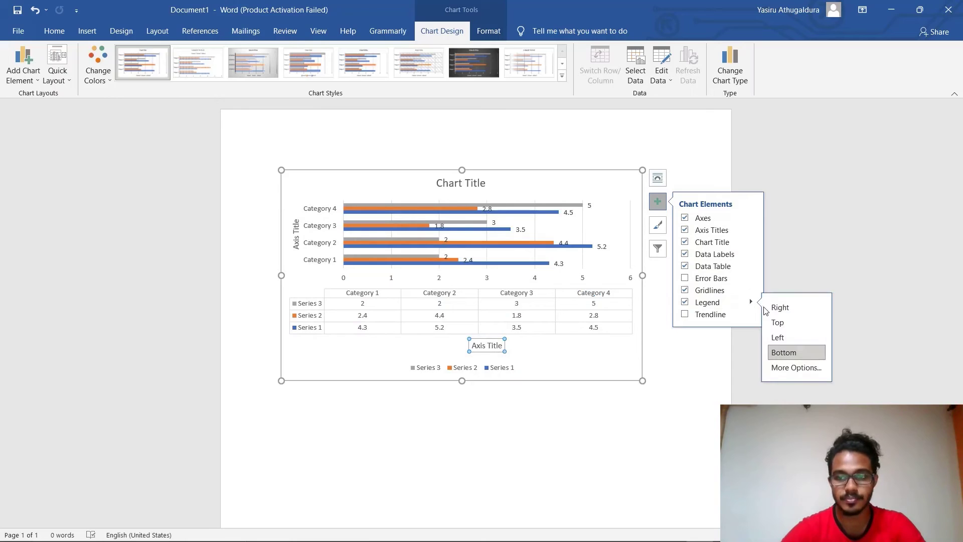
pyautogui.click(778, 311)
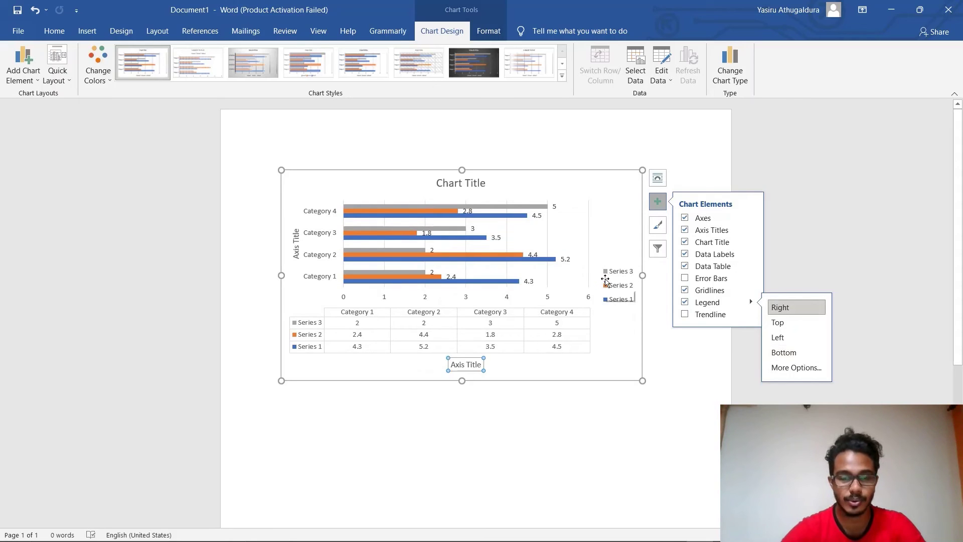
# Step: Apply the dark chalkboard chart style to the bar chart
pyautogui.click(658, 230)
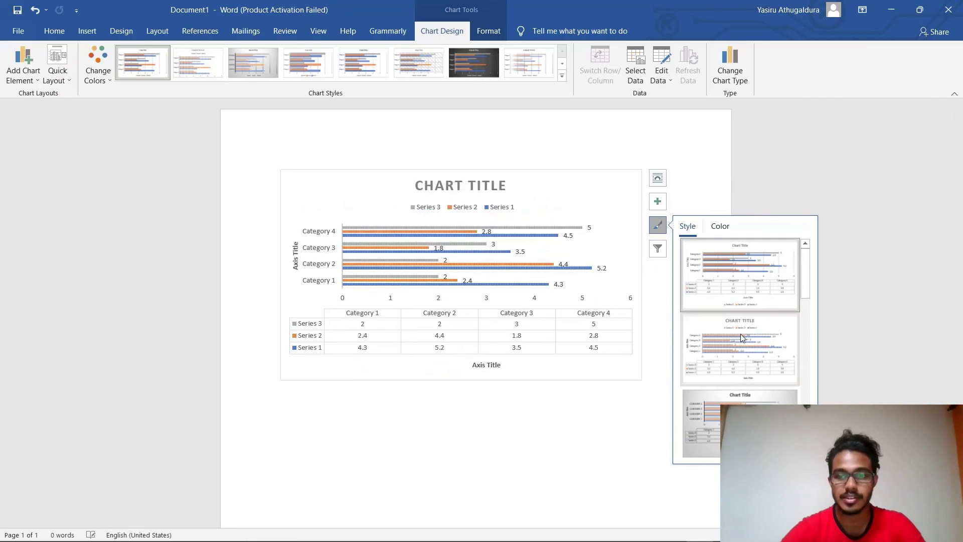
pyautogui.click(740, 333)
pyautogui.click(702, 423)
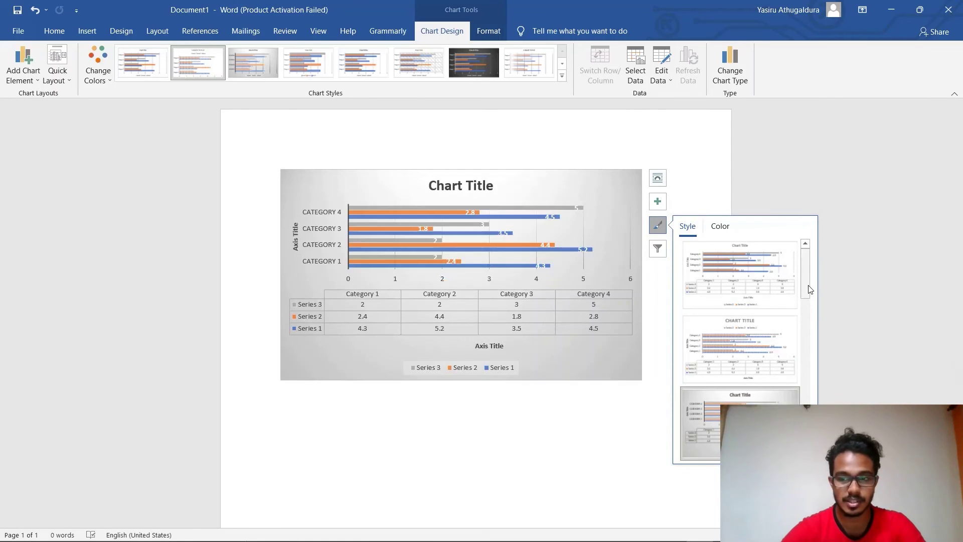
pyautogui.moveTo(806, 290); pyautogui.dragTo(805, 344)
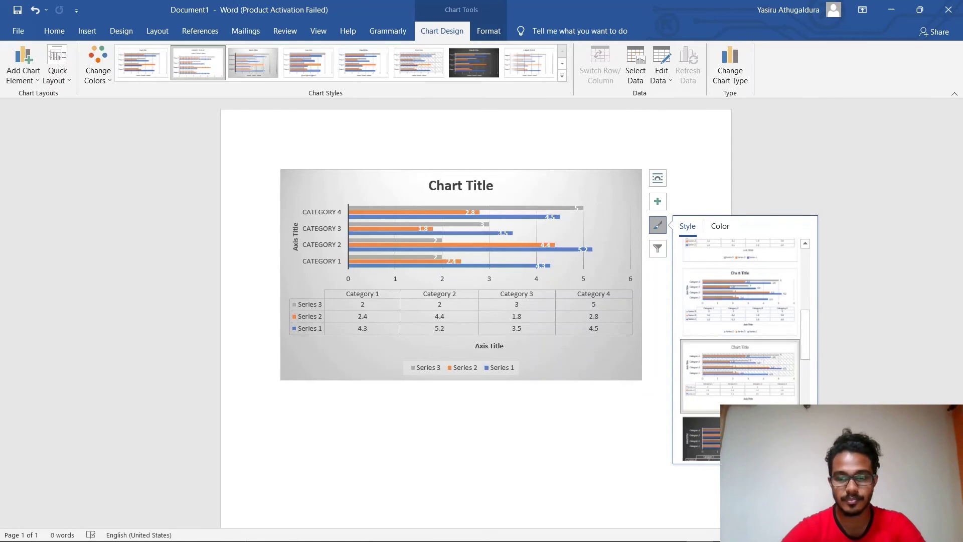
pyautogui.click(701, 437)
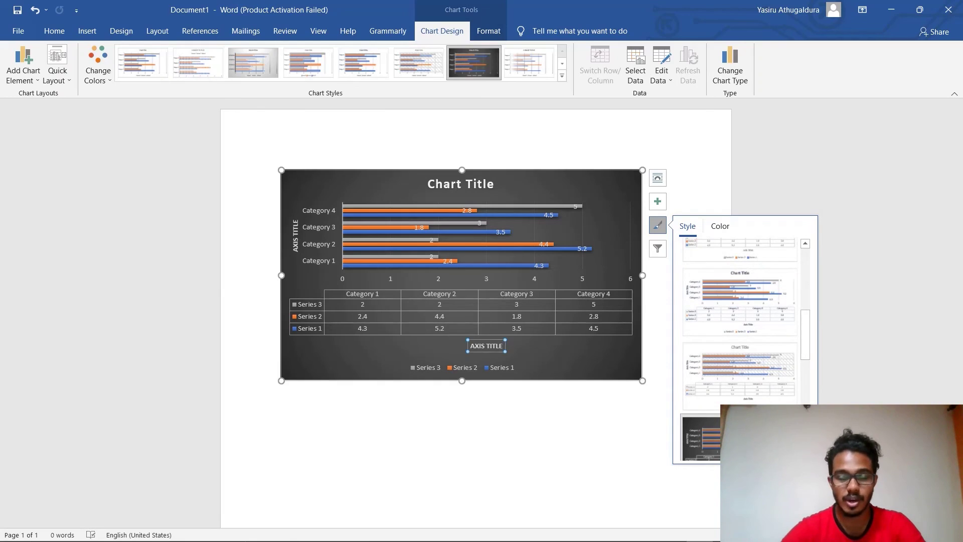
# Step: Filter the chart so Series 2 and Series 3 are unchecked, leaving only Series 1
pyautogui.click(662, 251)
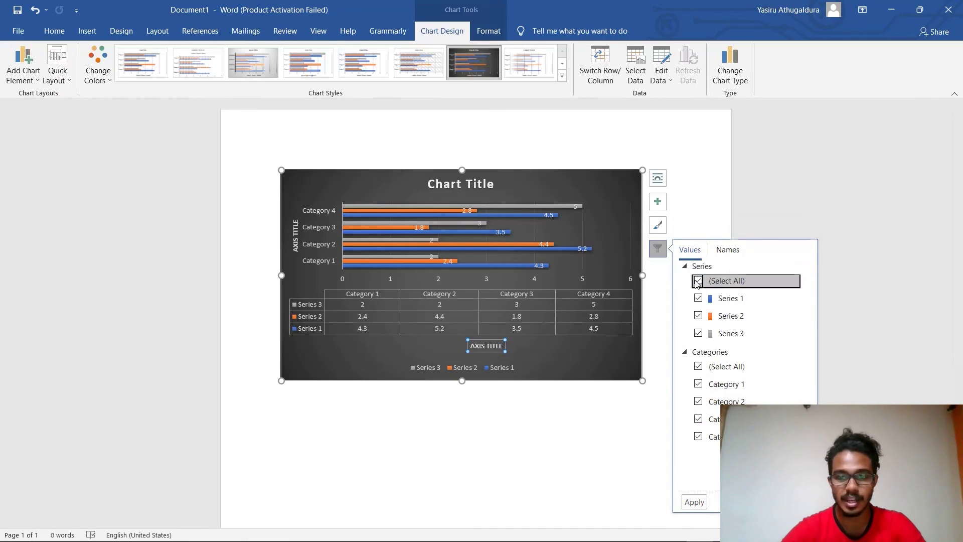
pyautogui.click(698, 281)
pyautogui.click(697, 299)
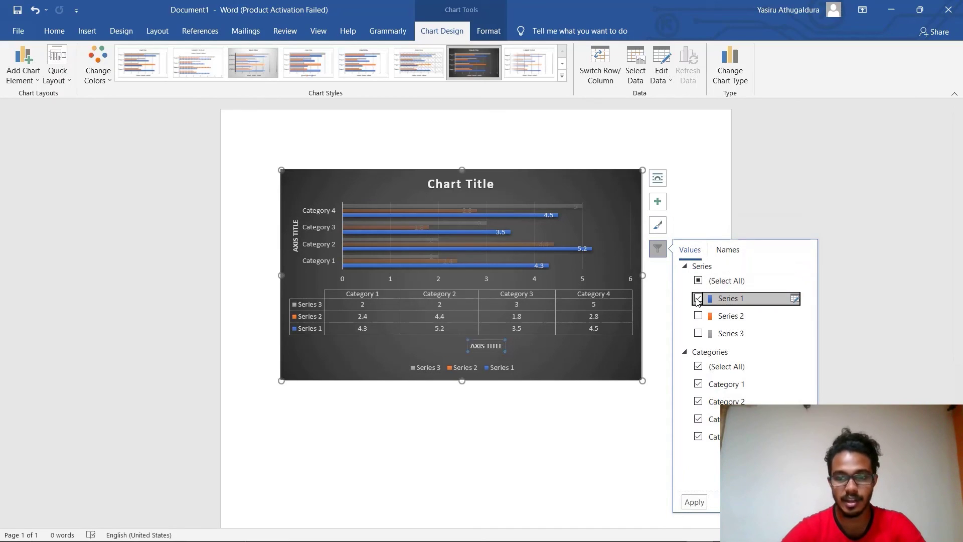
pyautogui.click(697, 299)
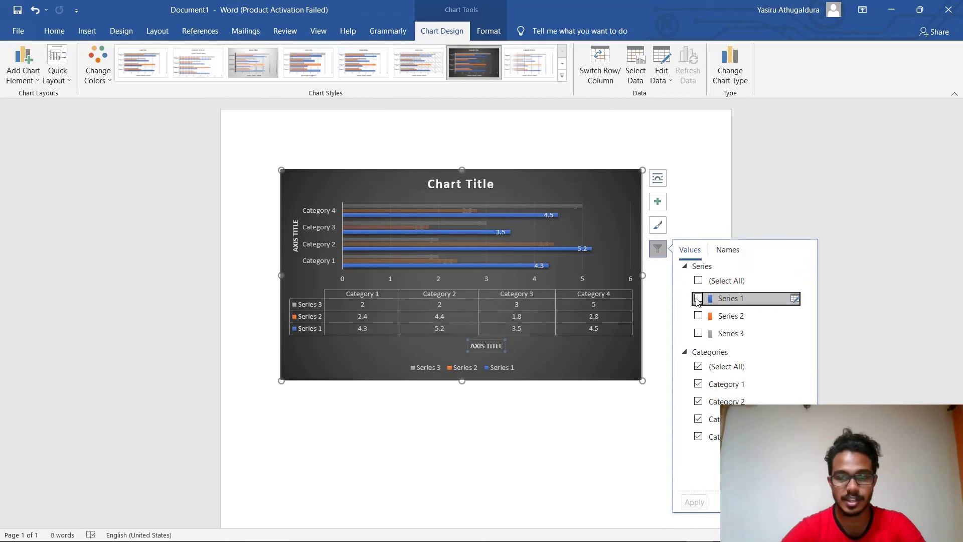